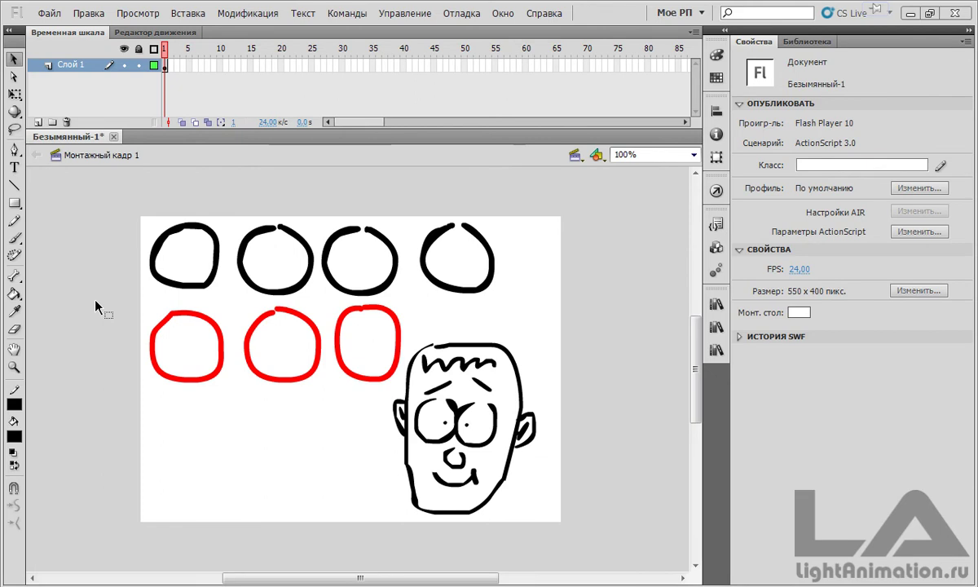
# Fill the first black circle in the upper row with solid blue using the Paint Bucket
pyautogui.click(14, 293)
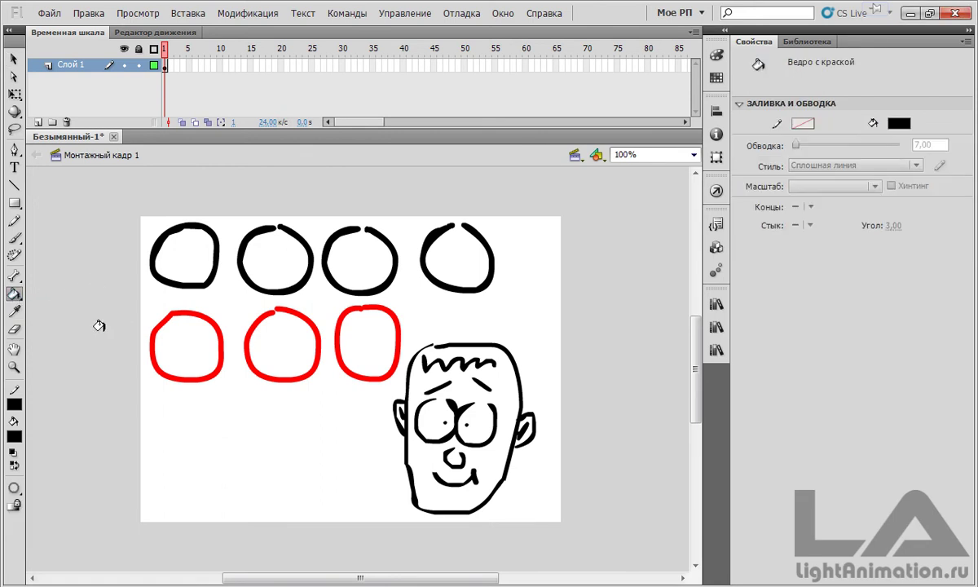
pyautogui.click(14, 437)
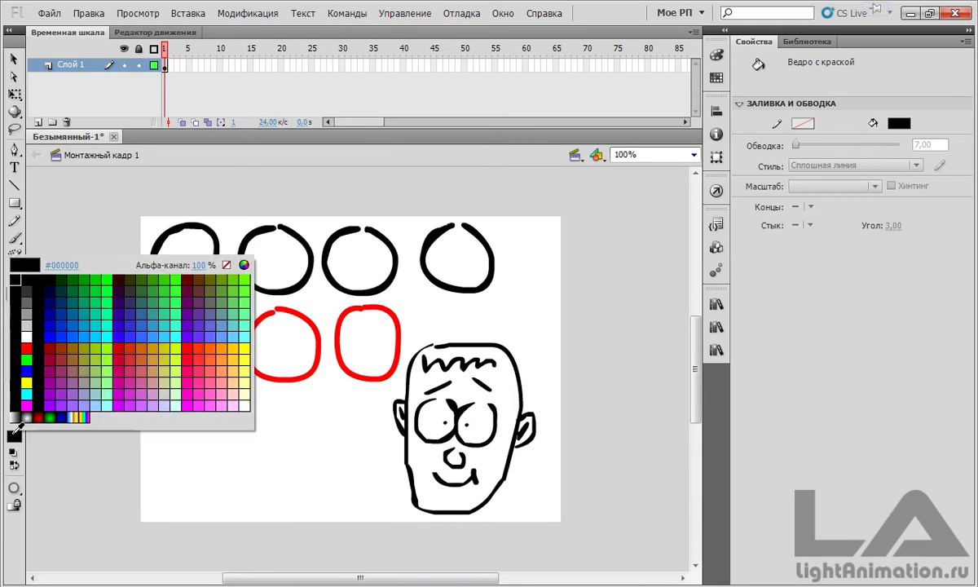
pyautogui.click(26, 371)
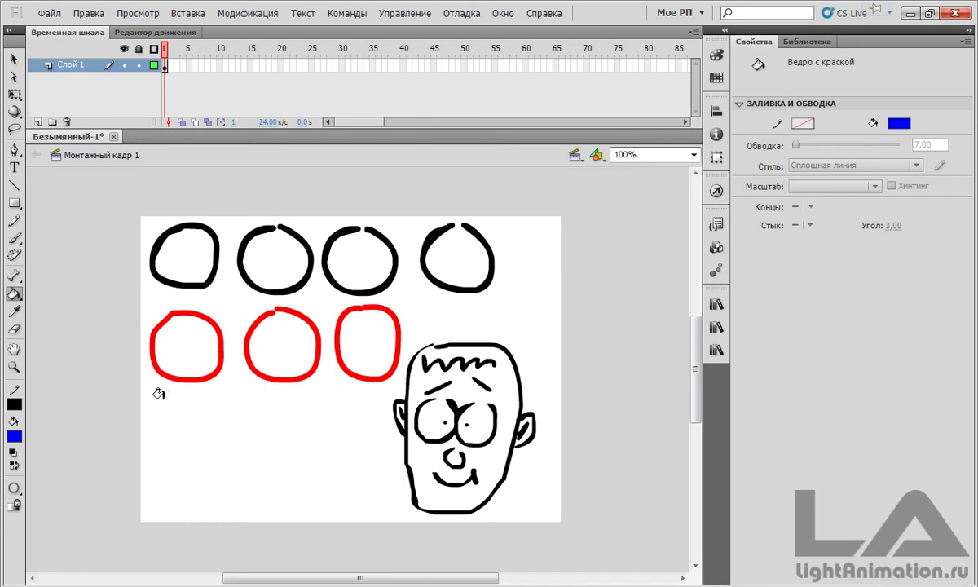
pyautogui.click(175, 253)
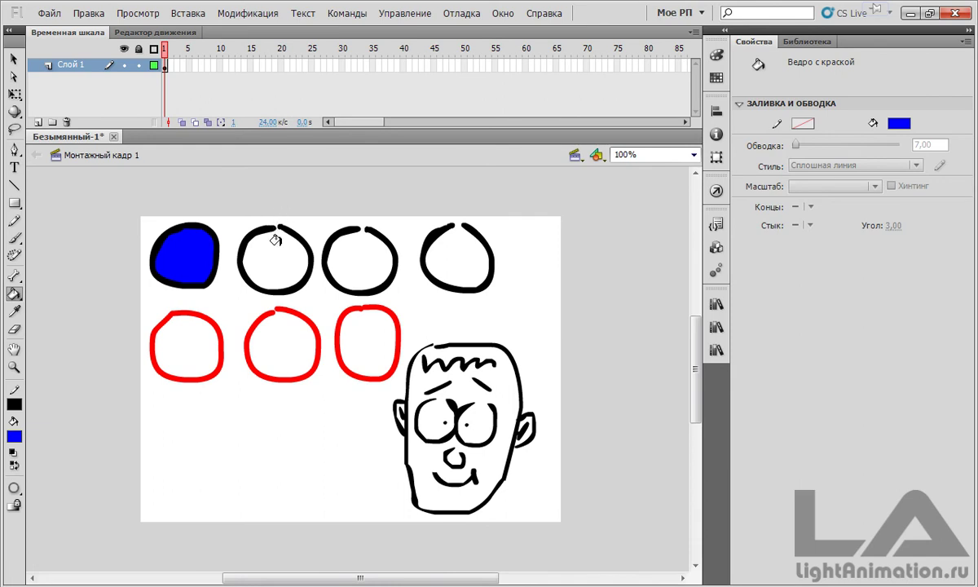
# Set the Paint Bucket's gap option to "Закрыть малые промежутки" and fill the second black circle blue
pyautogui.click(14, 489)
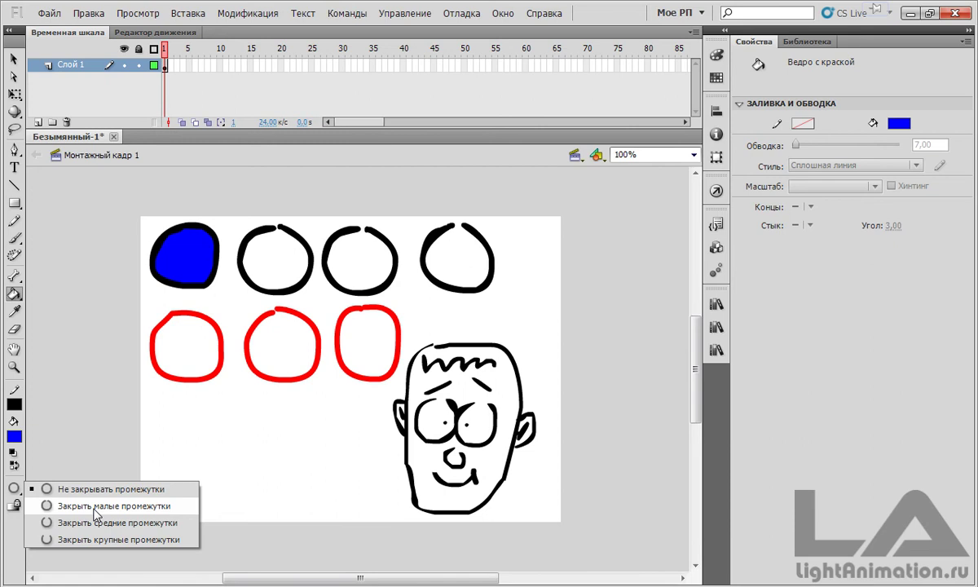
pyautogui.click(94, 509)
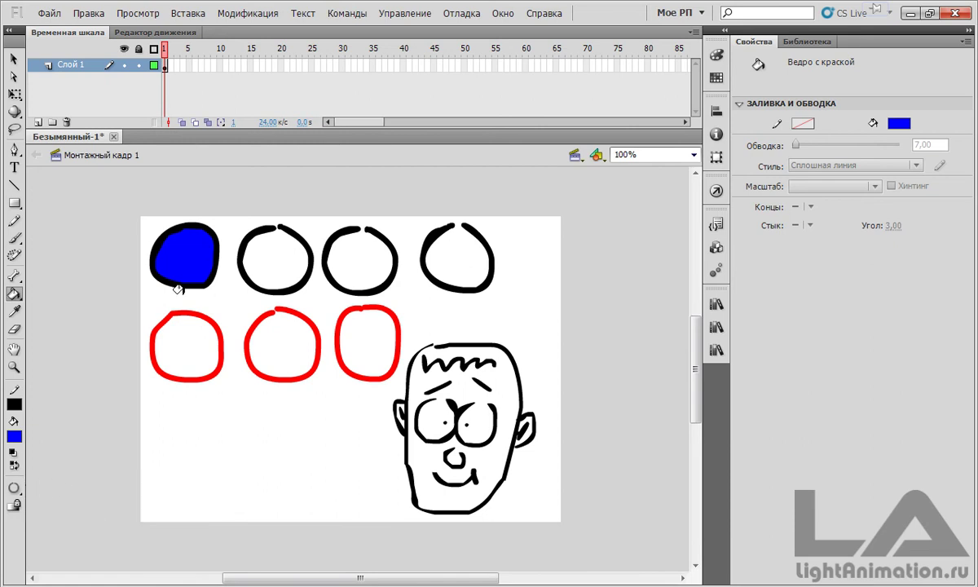
pyautogui.click(272, 249)
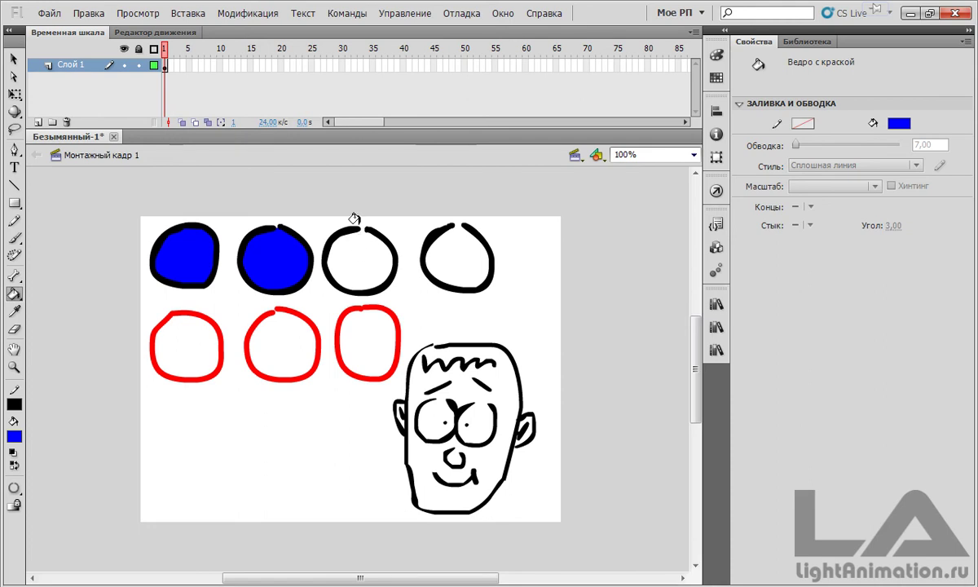
# Set the gap option to "Закрыть средние промежутки" and fill the third black circle blue
pyautogui.click(15, 489)
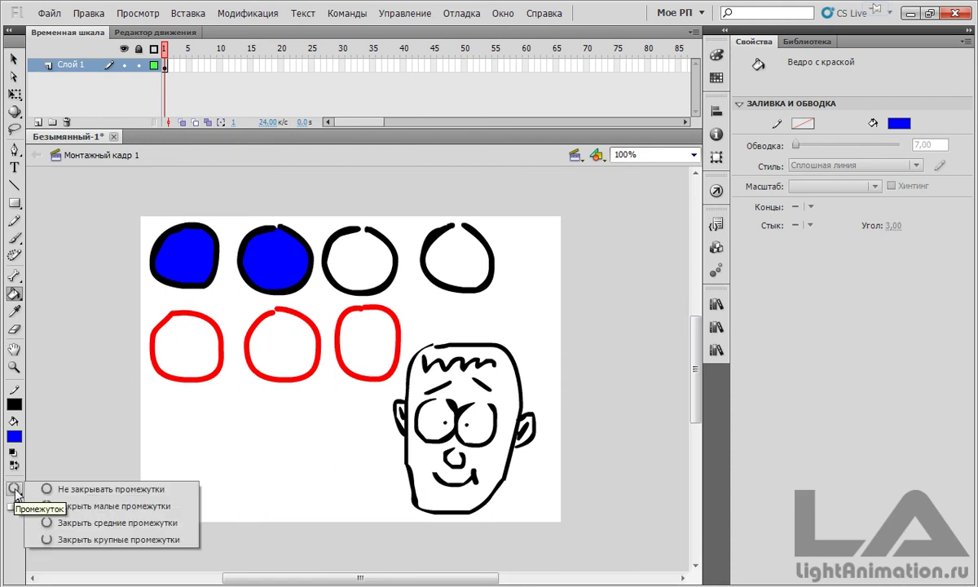
pyautogui.click(76, 523)
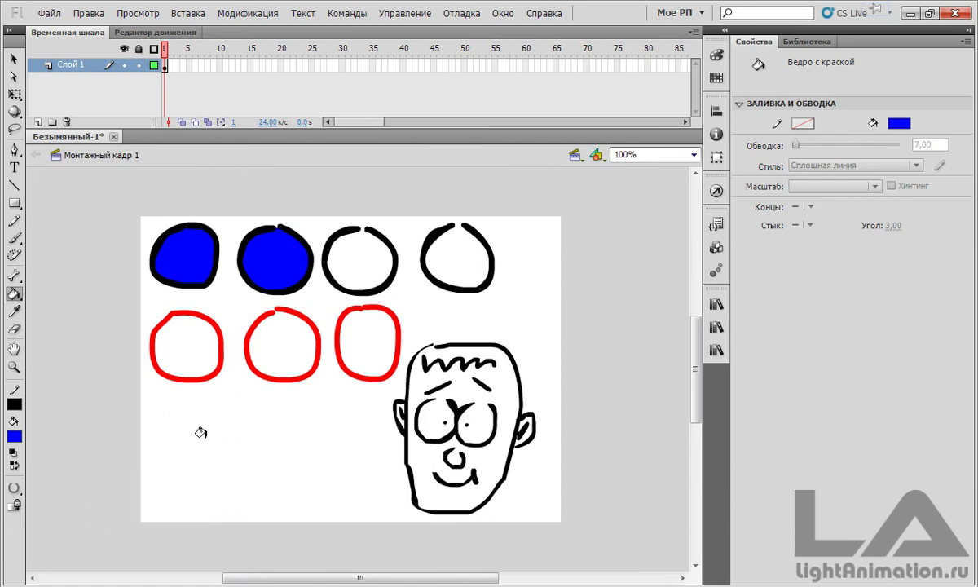
pyautogui.click(339, 247)
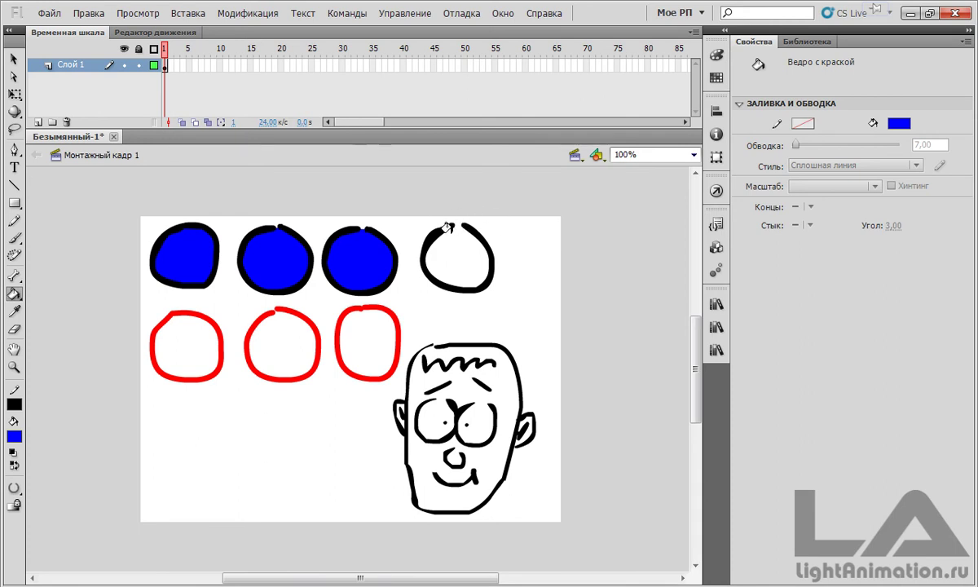
# Set the gap option to "Закрыть крупные промежутки" and fill the fourth black circle blue
pyautogui.click(14, 488)
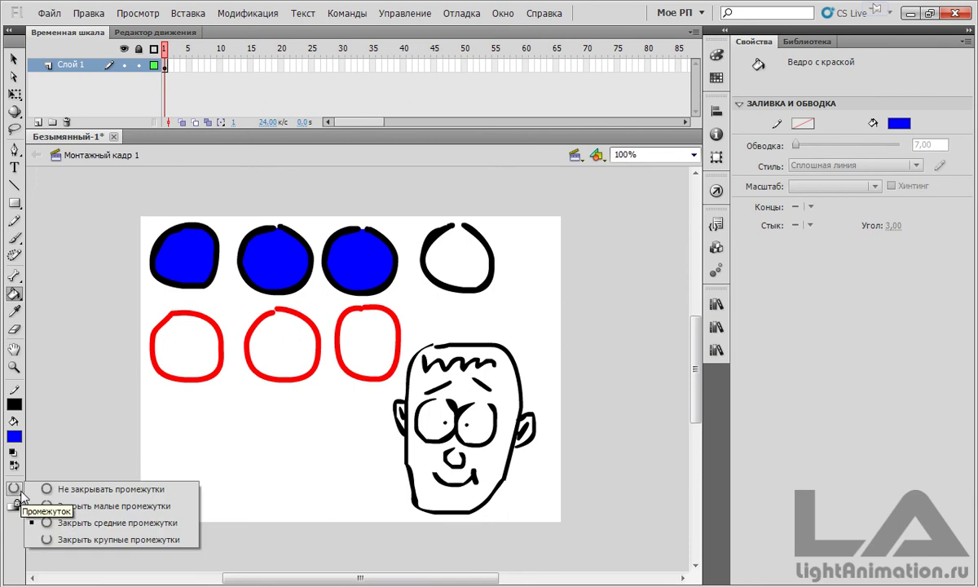
pyautogui.click(85, 541)
pyautogui.click(443, 254)
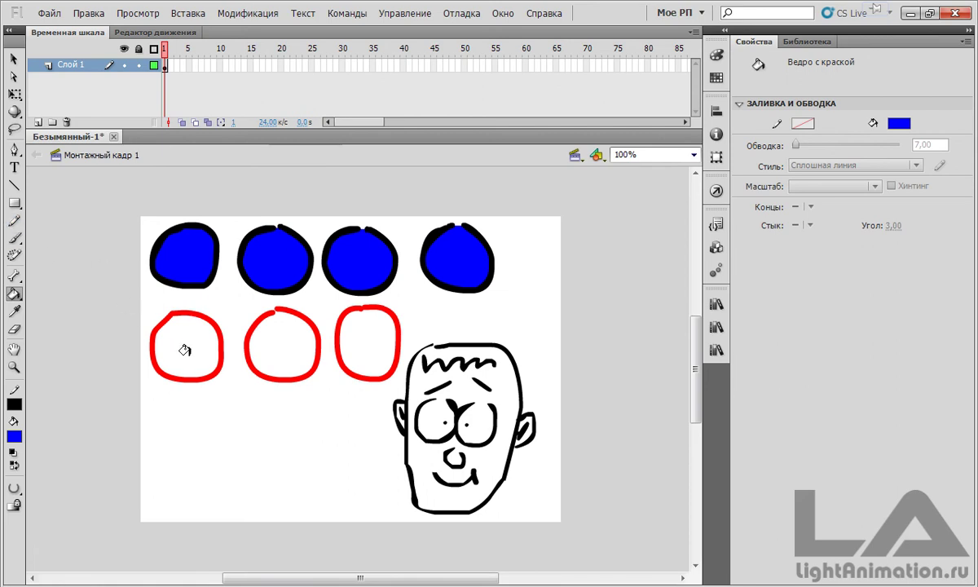
# Set the gap option to "Не закрывать промежутки" and fill the first red circle blue
pyautogui.click(14, 487)
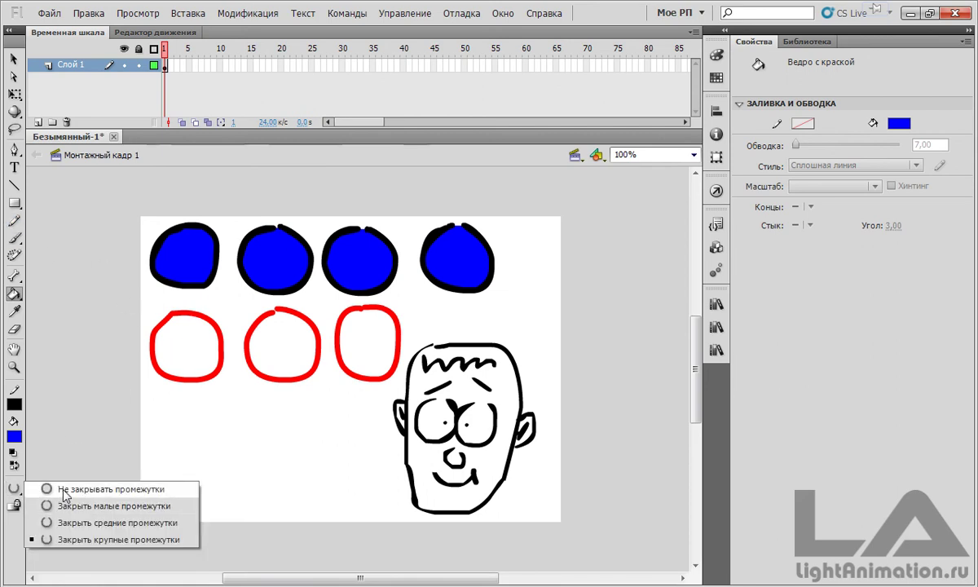
pyautogui.click(65, 490)
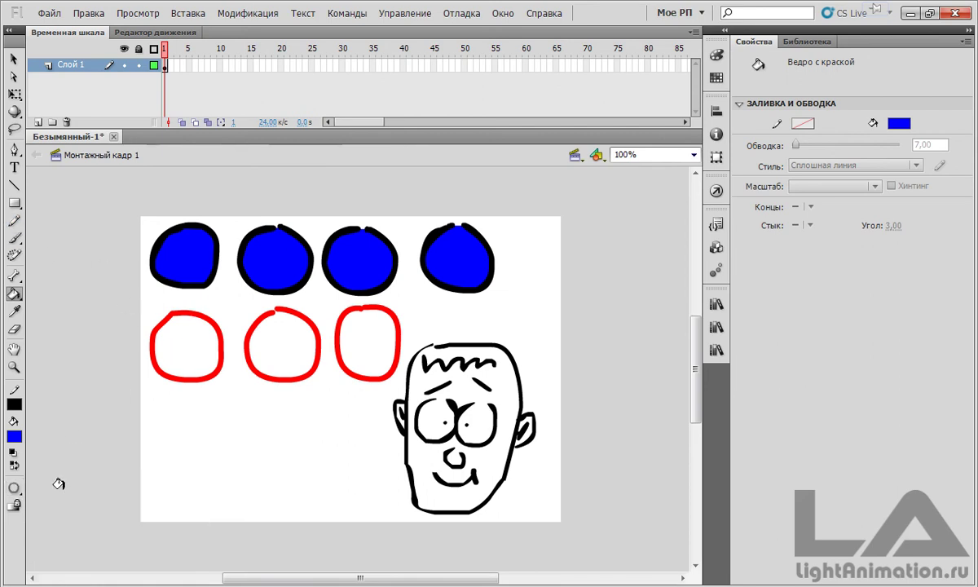
pyautogui.click(176, 336)
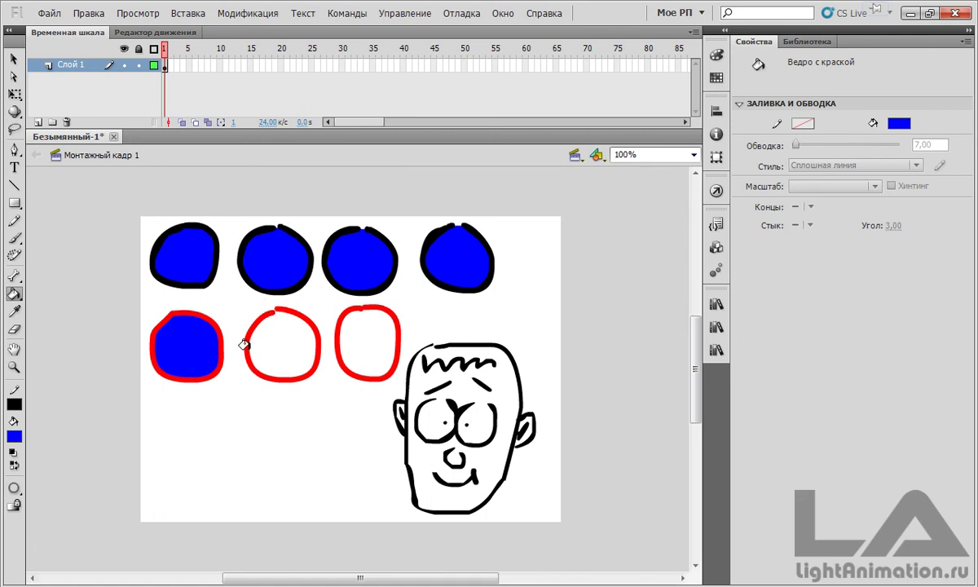
# Try the small and medium gap options on the second red circle, and fill it blue with "Закрыть крупные промежутки"
pyautogui.click(14, 487)
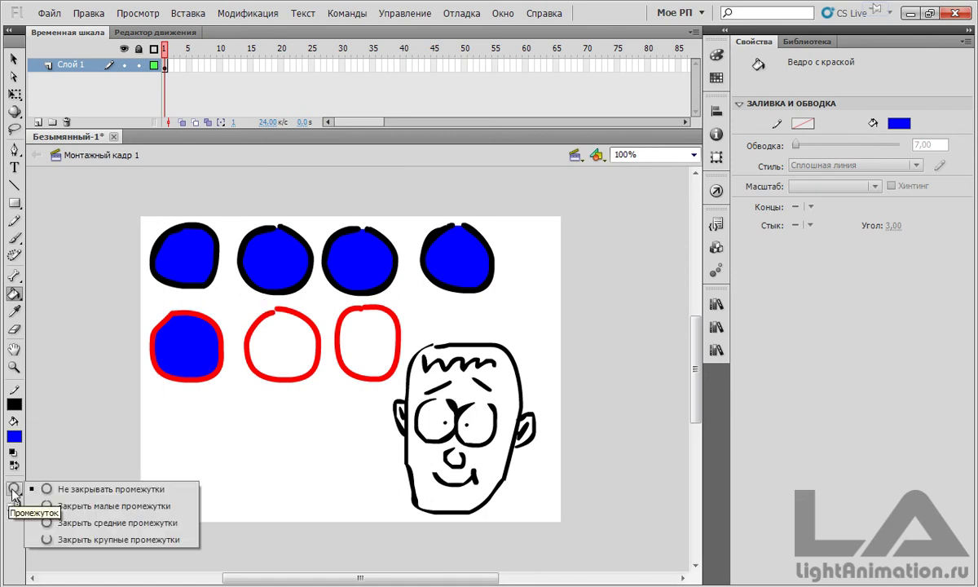
pyautogui.click(75, 506)
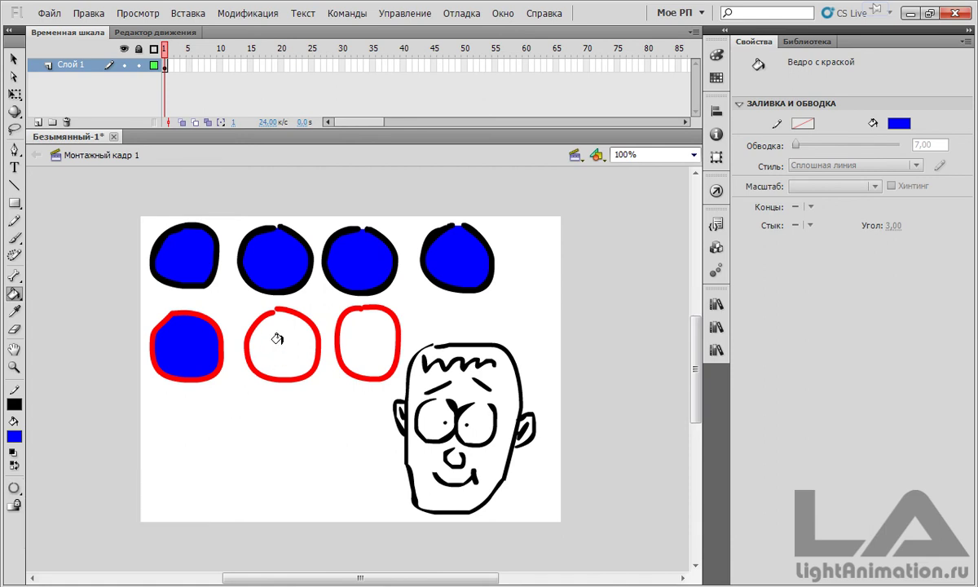
pyautogui.click(17, 490)
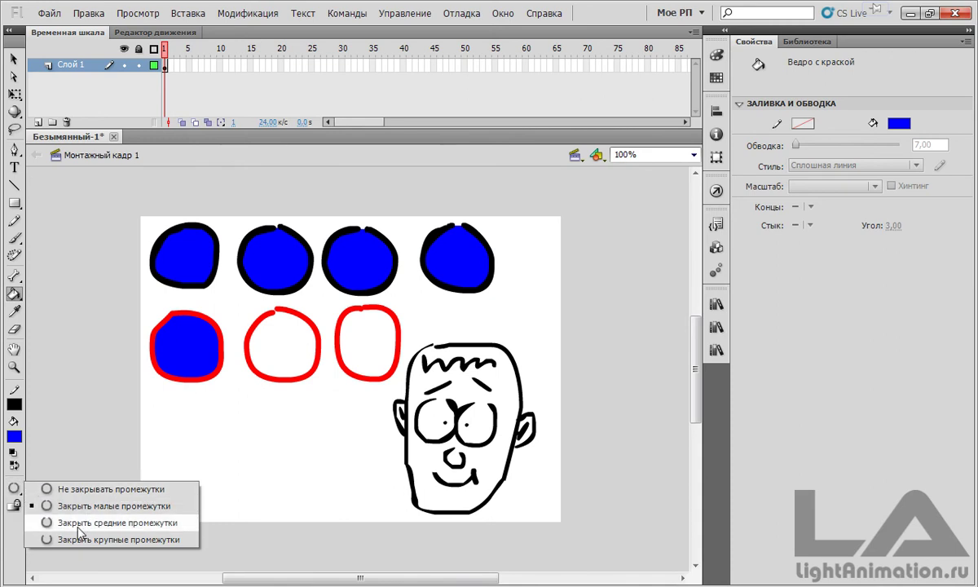
pyautogui.click(77, 523)
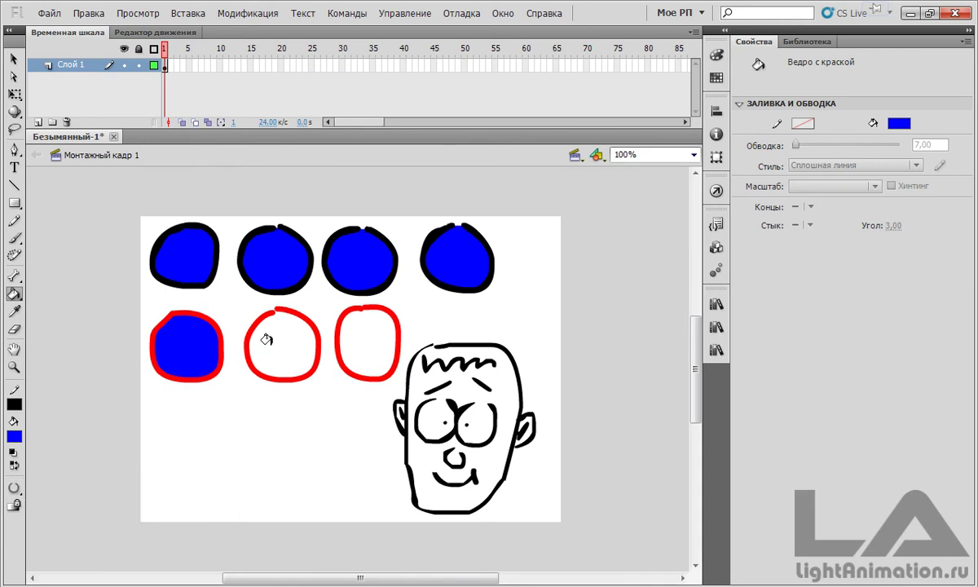
pyautogui.click(15, 488)
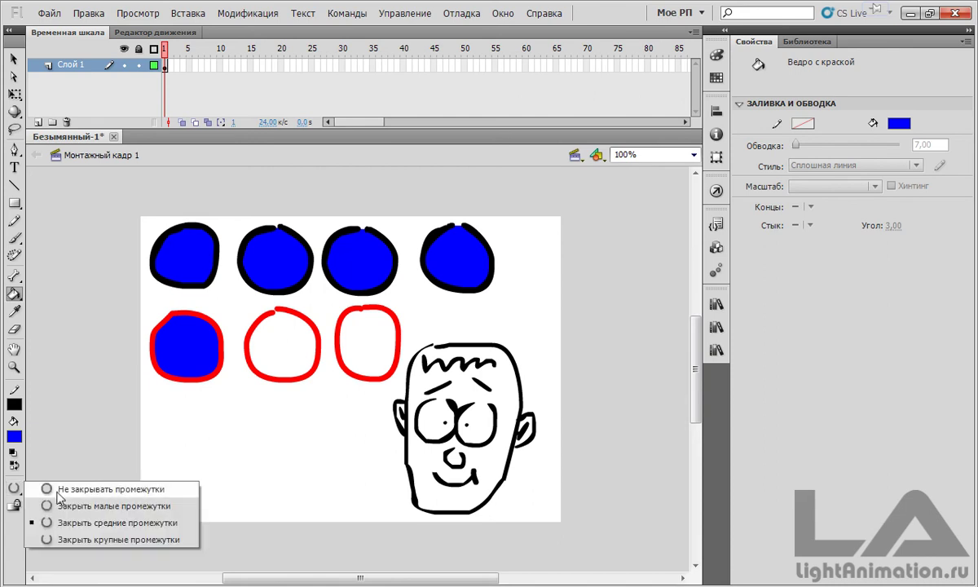
pyautogui.click(70, 540)
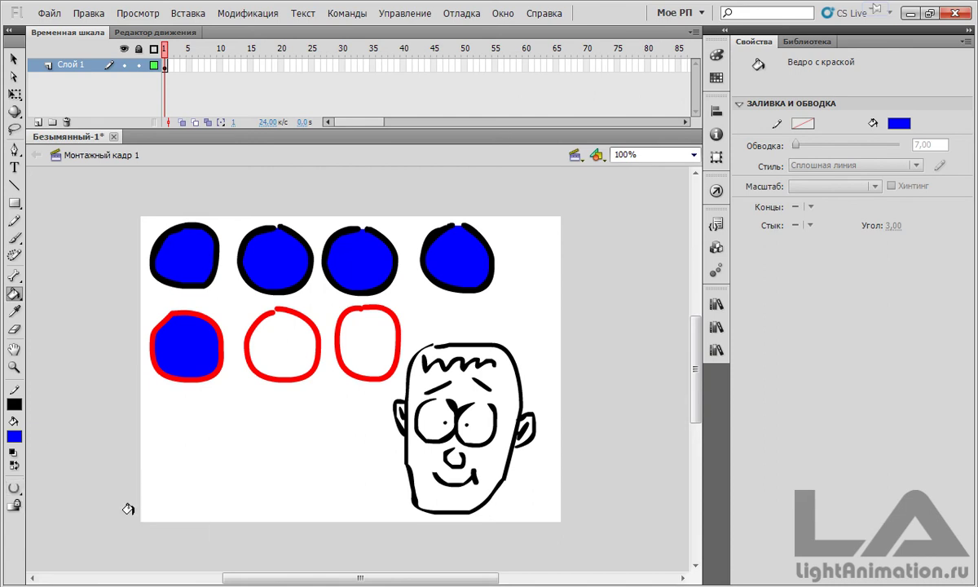
pyautogui.click(271, 330)
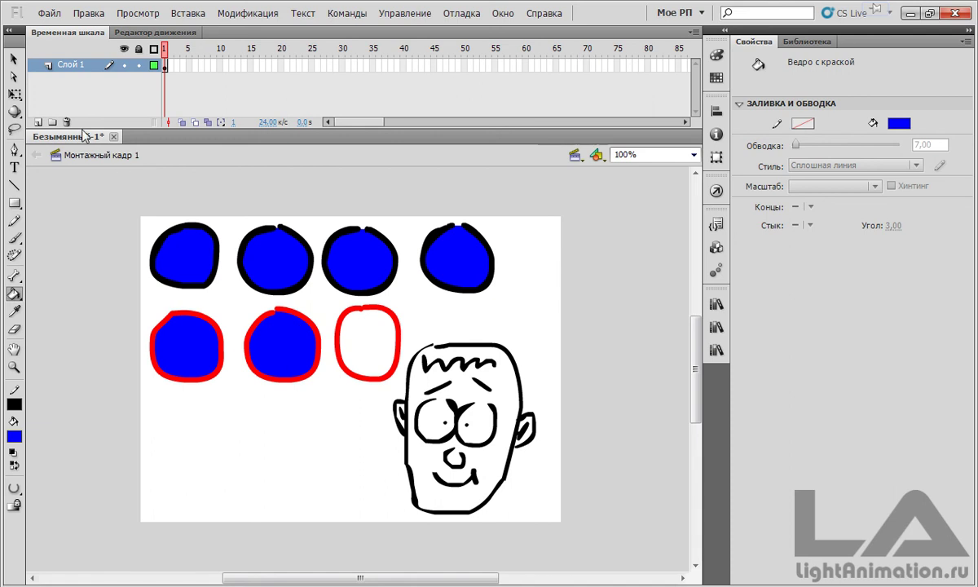
# Select the whole outline of the second red circle and set its stroke thickness to 0,10
pyautogui.click(14, 59)
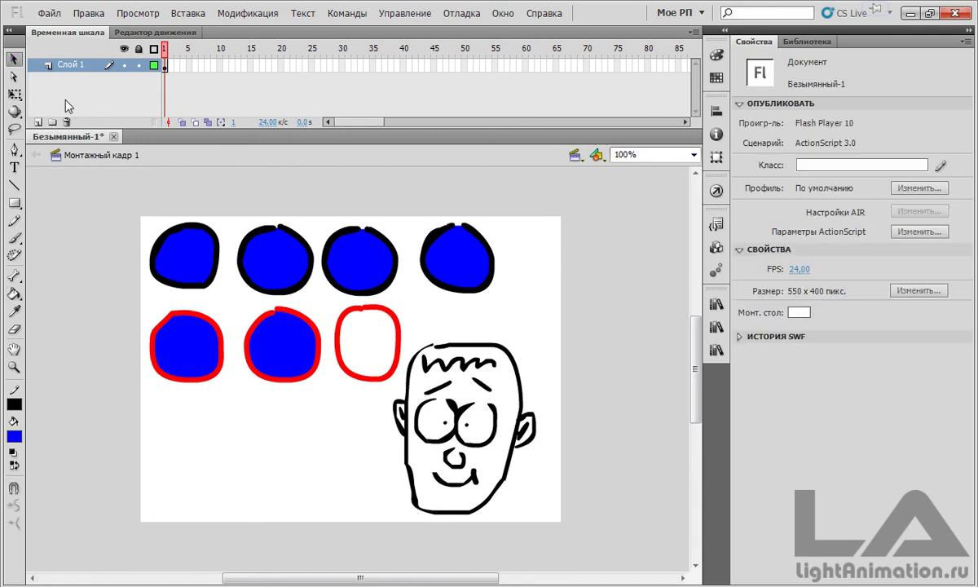
pyautogui.doubleClick(281, 310)
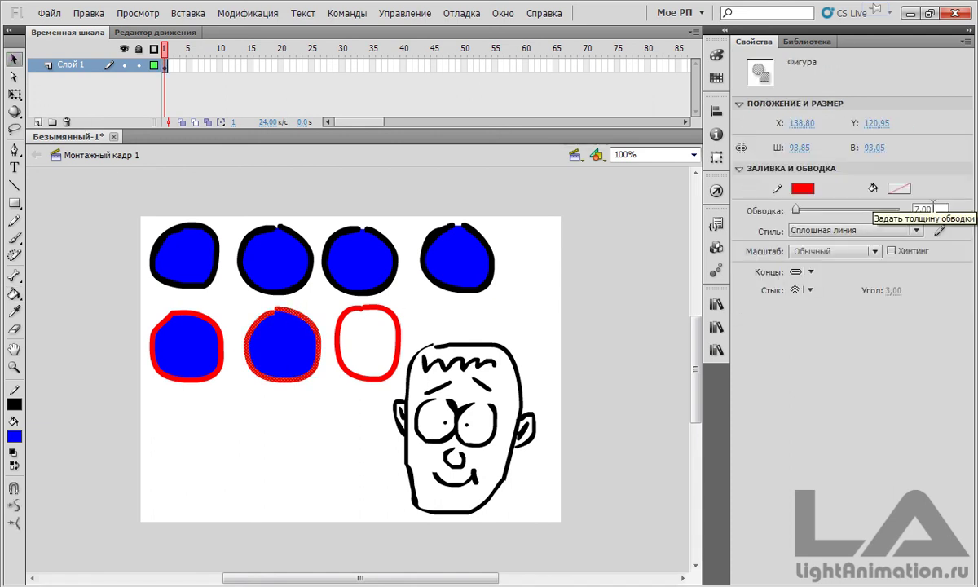
pyautogui.moveTo(796, 210); pyautogui.dragTo(783, 216)
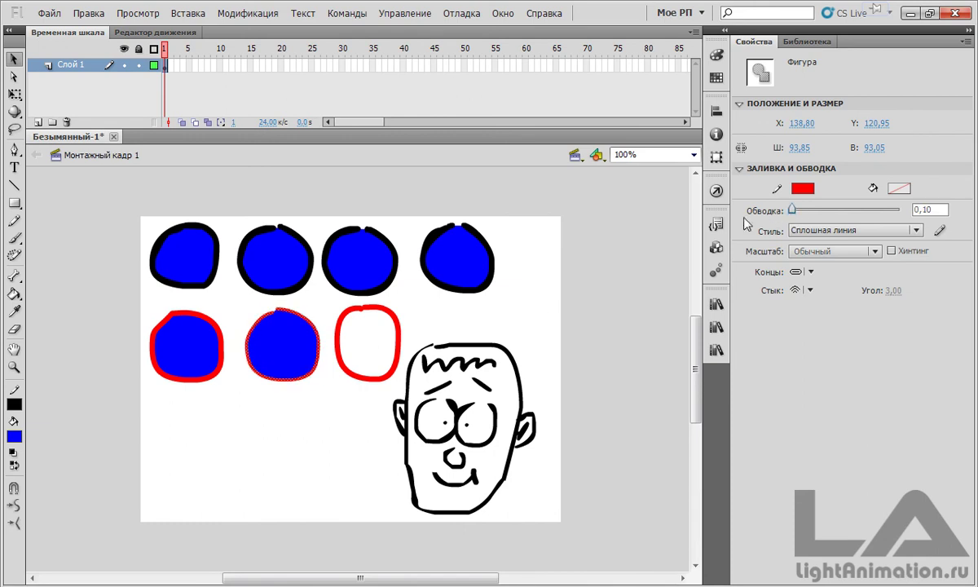
# Move the thin red outline over the fourth black circle and compare the gaps of both outlines up close
pyautogui.moveTo(288, 310); pyautogui.dragTo(466, 222)
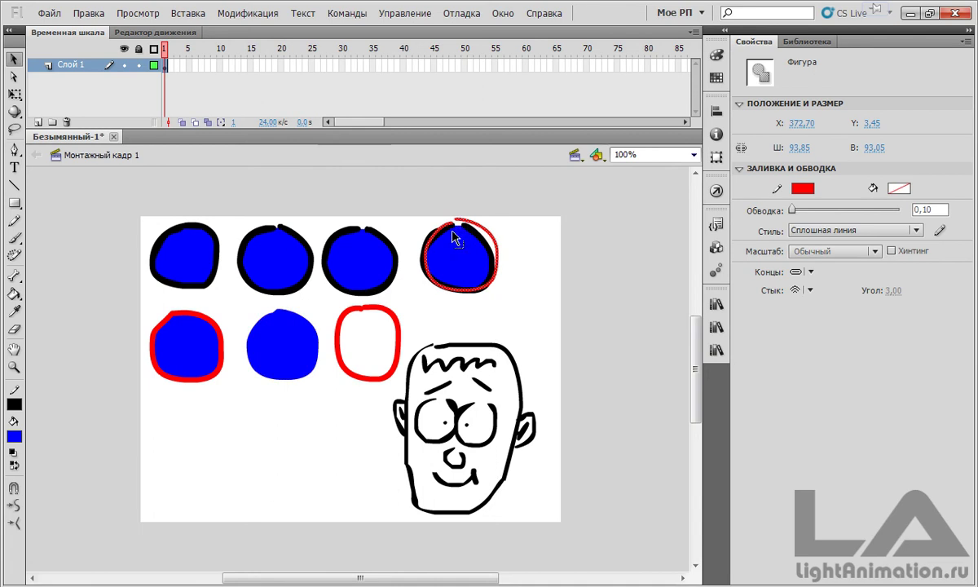
pyautogui.click(454, 225)
pyautogui.click(352, 368)
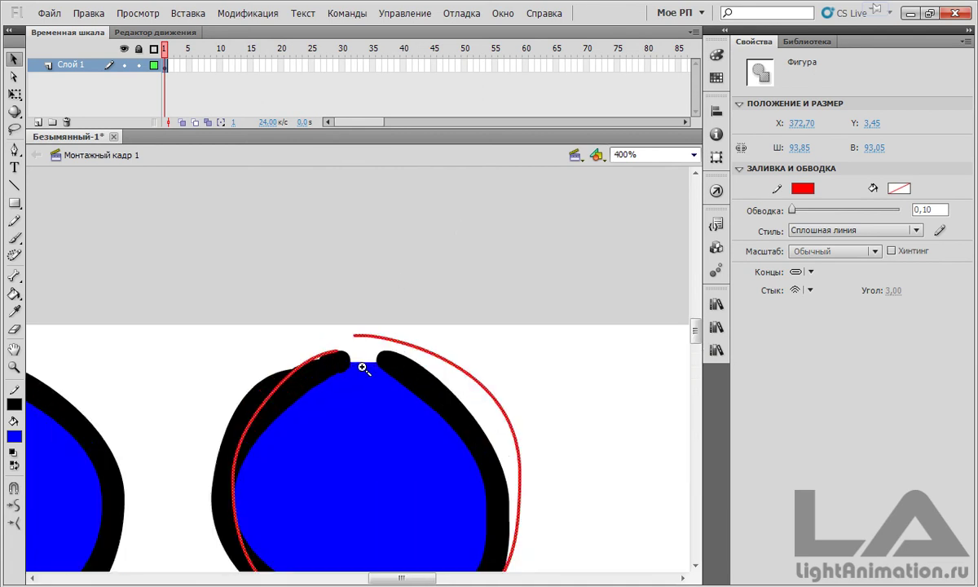
pyautogui.click(343, 352)
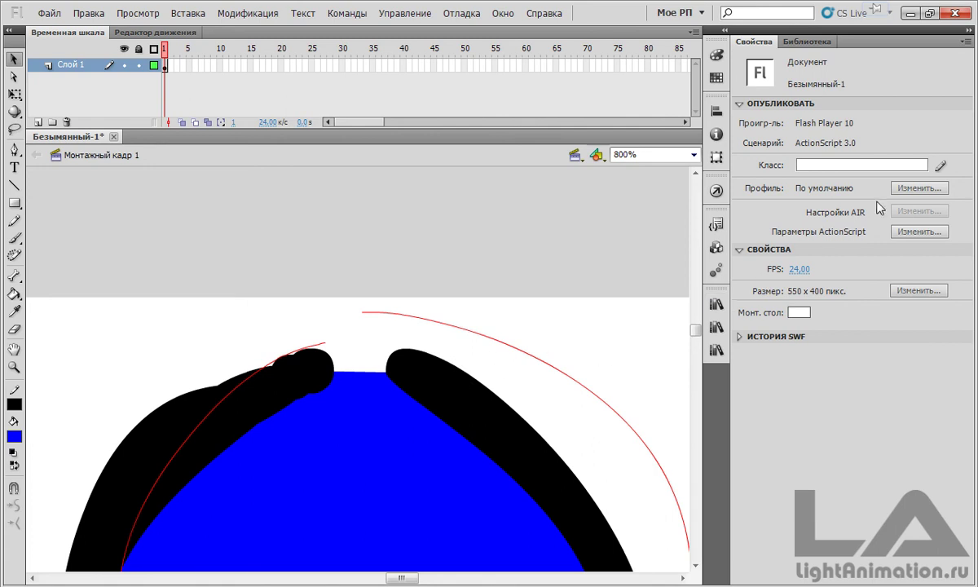
pyautogui.click(574, 383)
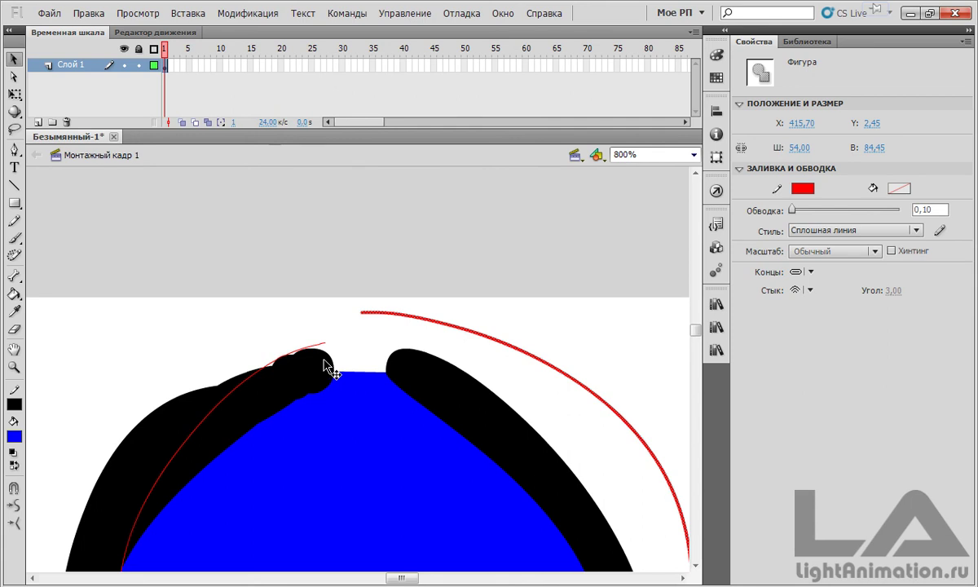
pyautogui.hotkey('ctrl', '1')
pyautogui.moveTo(328, 421); pyautogui.dragTo(438, 294)
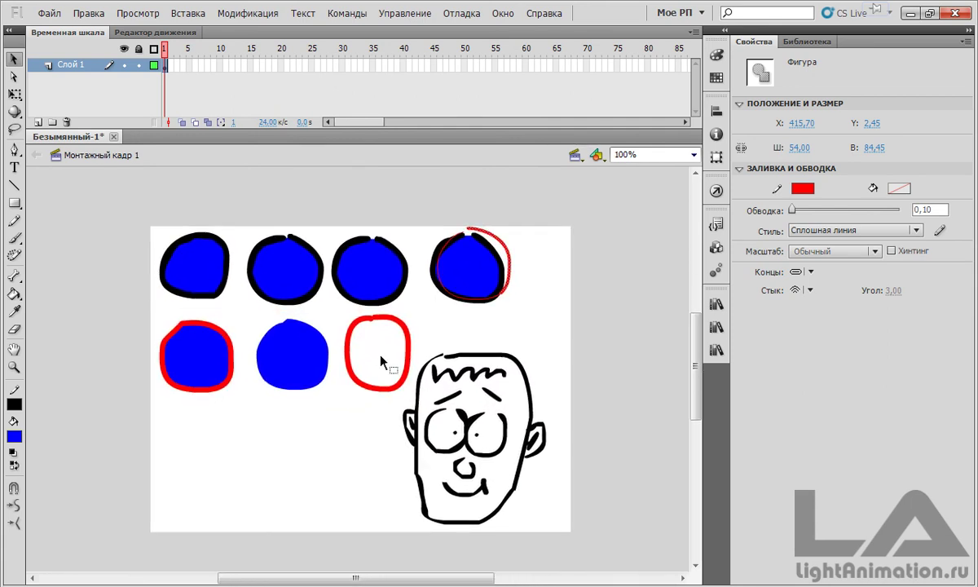
# Try the no-closing and small gap options for the third red circle, and fill it blue with "Закрыть средние промежутки"
pyautogui.click(16, 297)
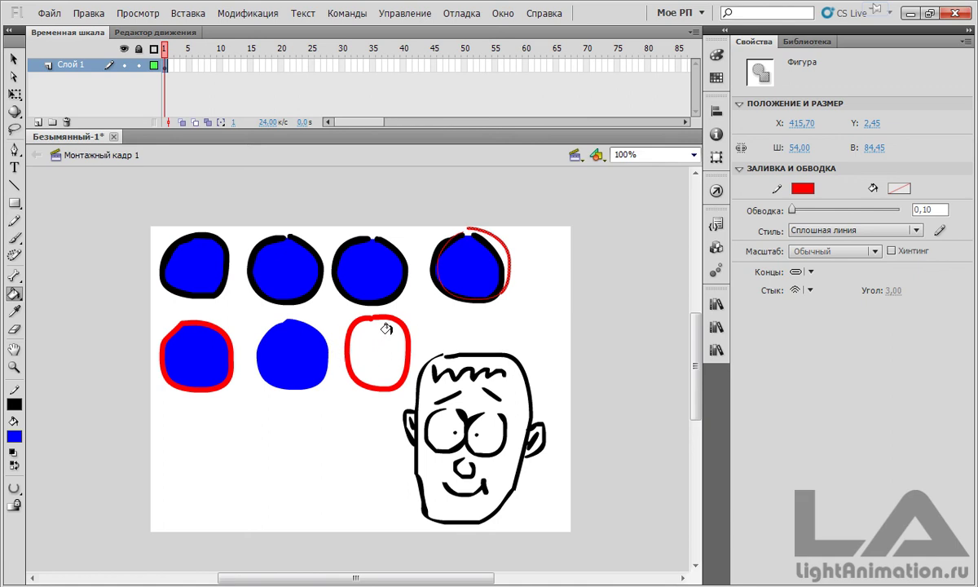
pyautogui.click(14, 489)
pyautogui.click(75, 491)
pyautogui.click(14, 487)
pyautogui.click(63, 506)
pyautogui.click(14, 487)
pyautogui.click(72, 526)
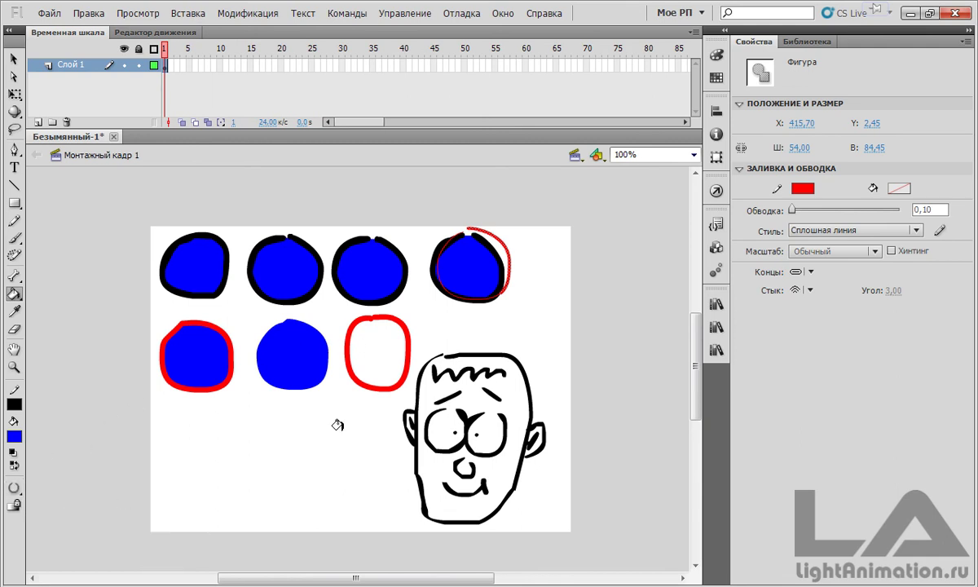
pyautogui.click(359, 326)
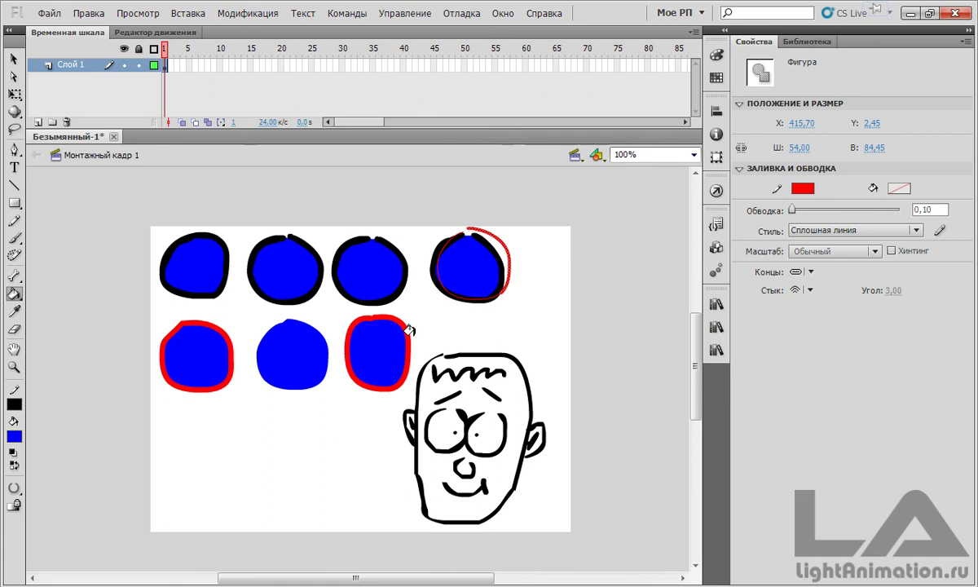
# Set the stroke thickness of the third red circle's outline to 0,10 and examine its gap up close
pyautogui.press('v')
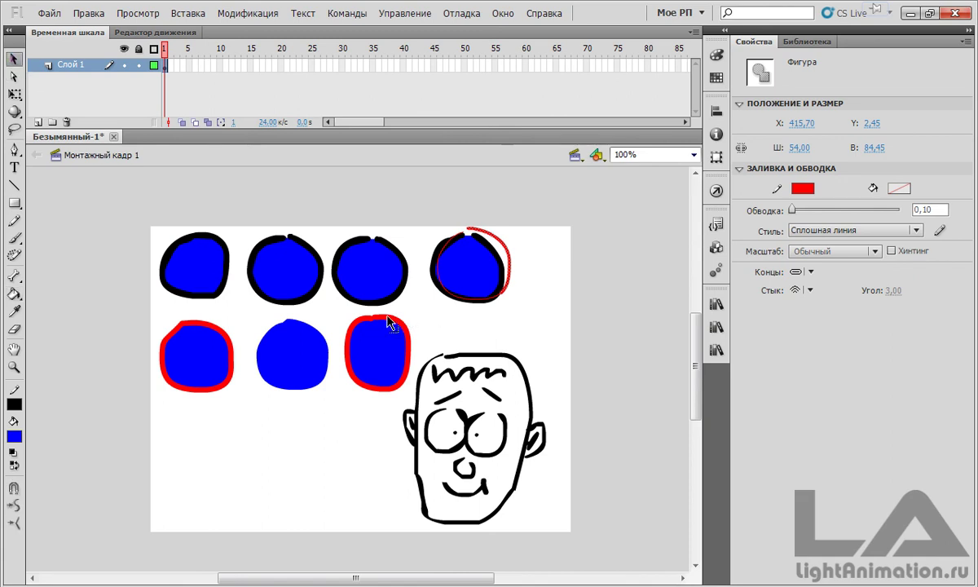
pyautogui.click(388, 318)
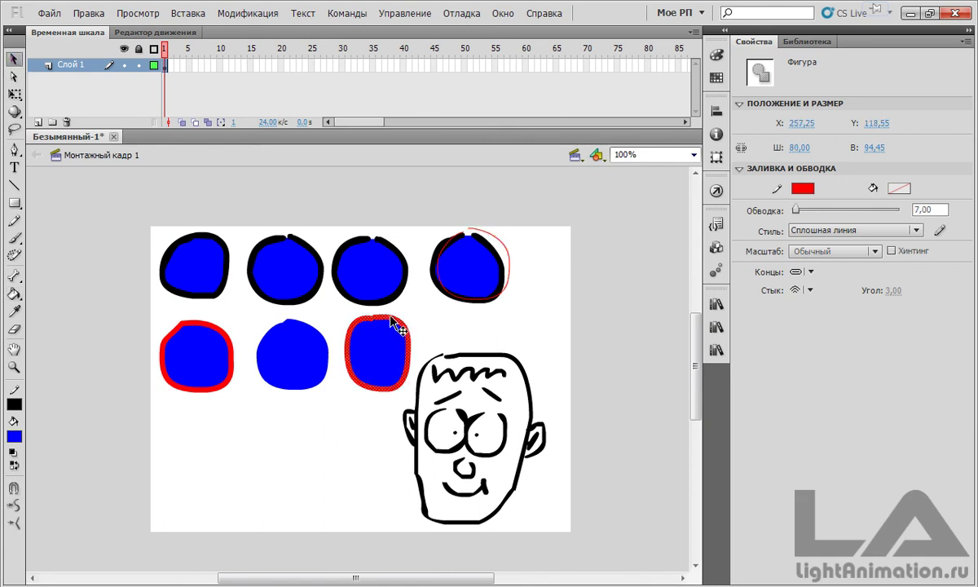
pyautogui.moveTo(795, 210); pyautogui.dragTo(738, 207)
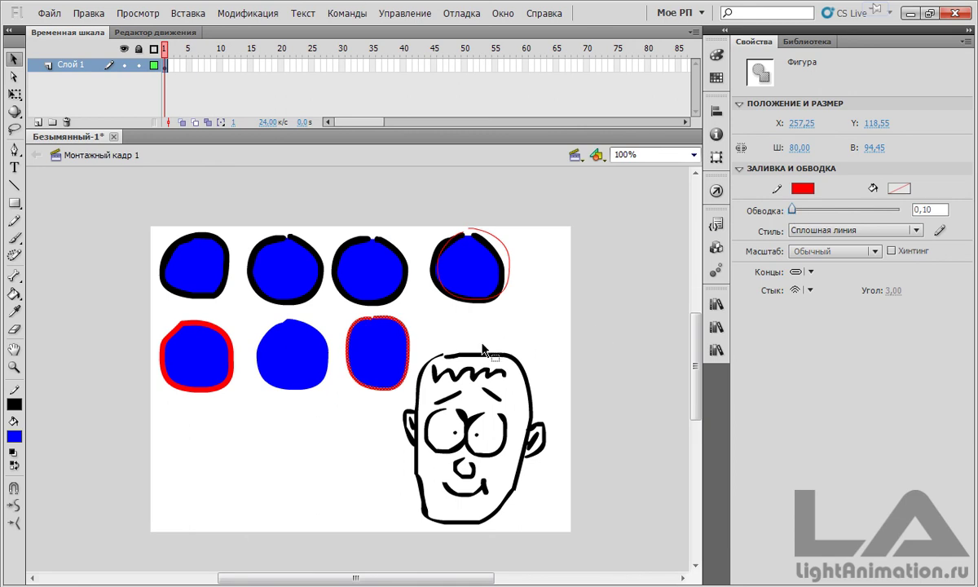
pyautogui.click(301, 434)
pyautogui.press('z')
pyautogui.click(355, 304)
pyautogui.click(358, 366)
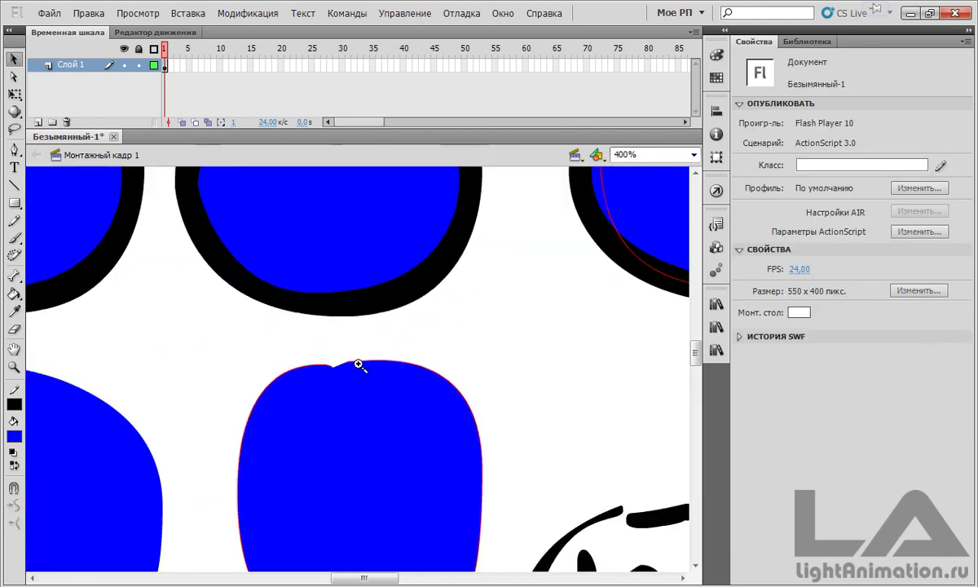
pyautogui.click(336, 367)
pyautogui.click(326, 360)
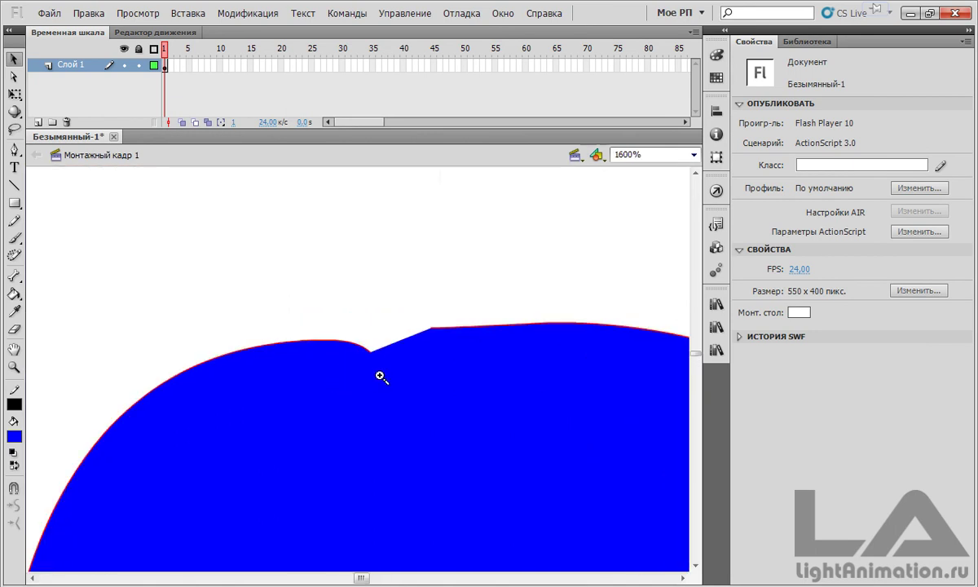
# Select the whole outline of the third red circle and set its stroke thickness back to 7
pyautogui.doubleClick(346, 343)
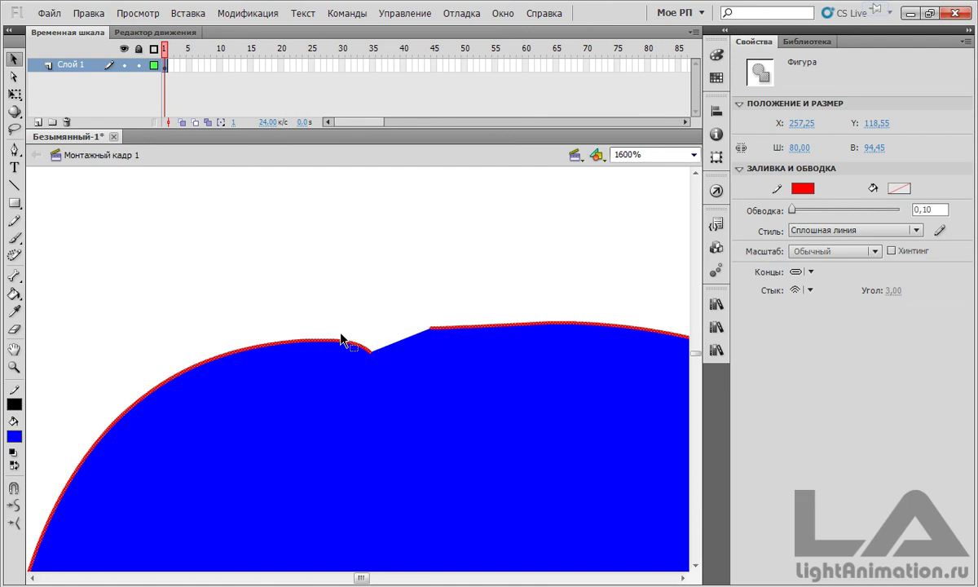
pyautogui.moveTo(937, 210); pyautogui.dragTo(894, 218)
pyautogui.write('7')
pyautogui.press('Return')
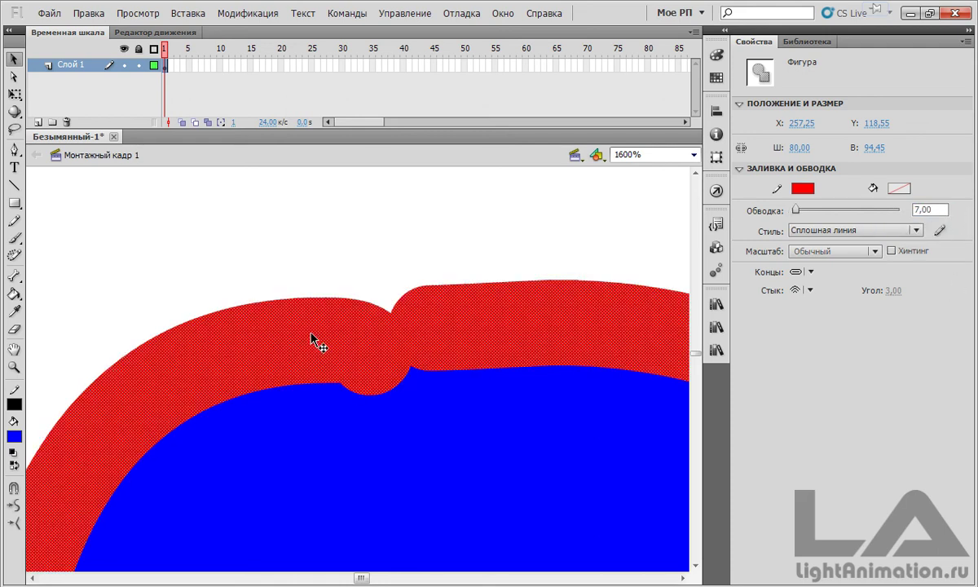
pyautogui.hotkey('ctrl', '1')
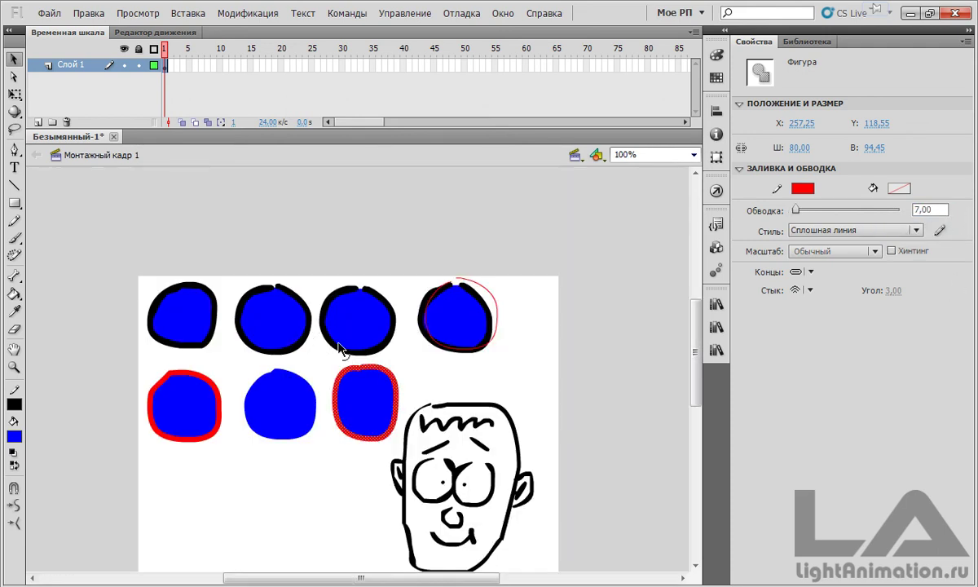
pyautogui.click(424, 379)
pyautogui.moveTo(425, 357); pyautogui.dragTo(422, 312)
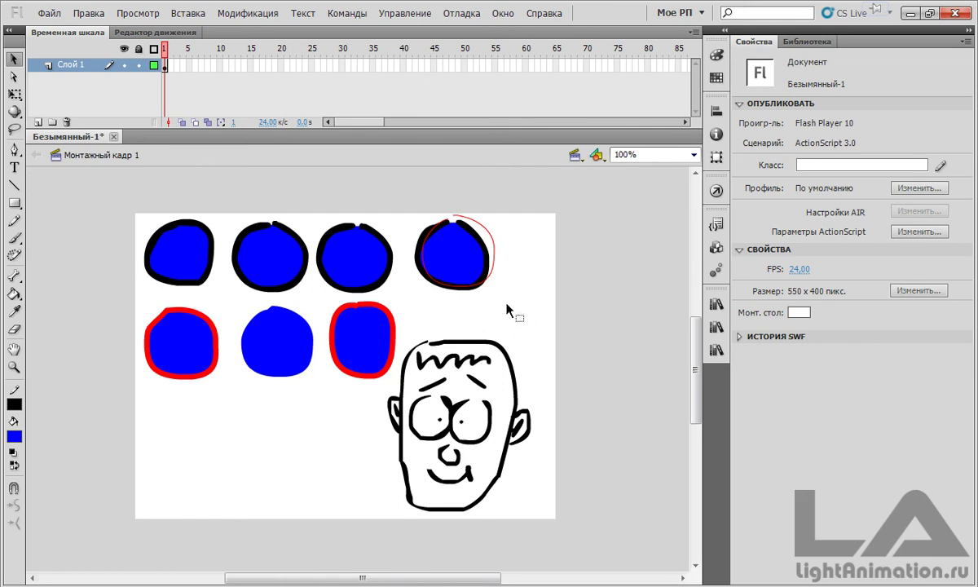
# Set the Pencil tool's stroke color to blue for drawing over the eyes of the face
pyautogui.press('y')
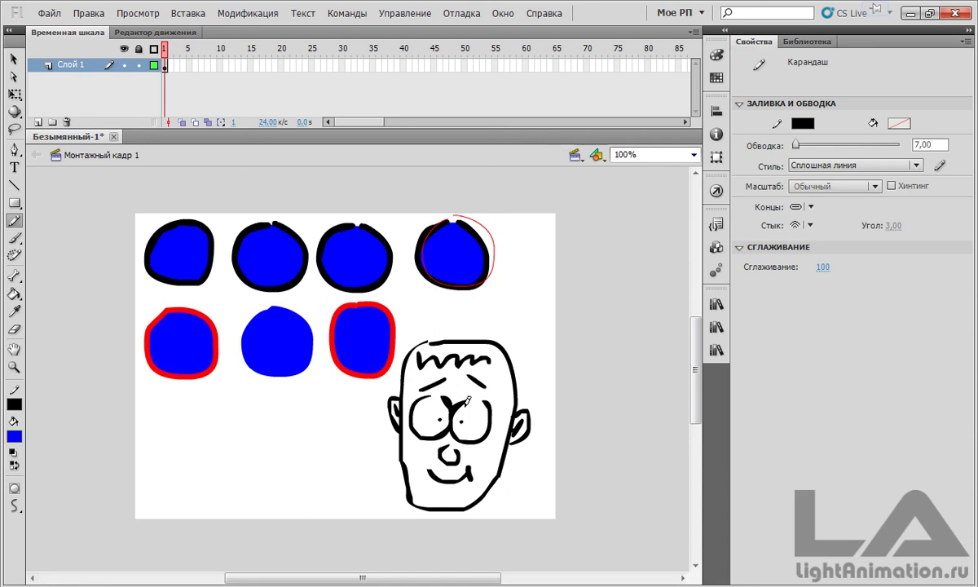
pyautogui.click(14, 404)
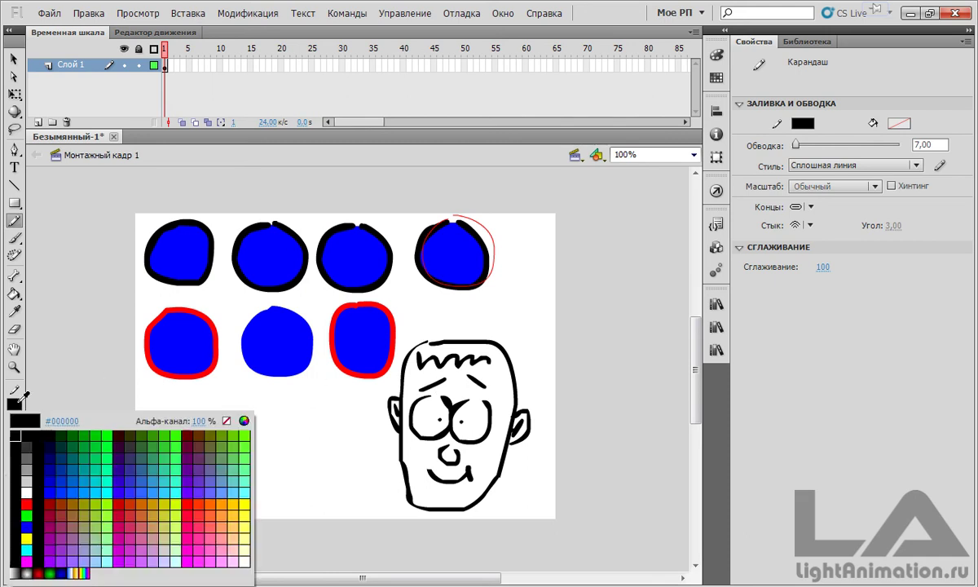
pyautogui.click(27, 528)
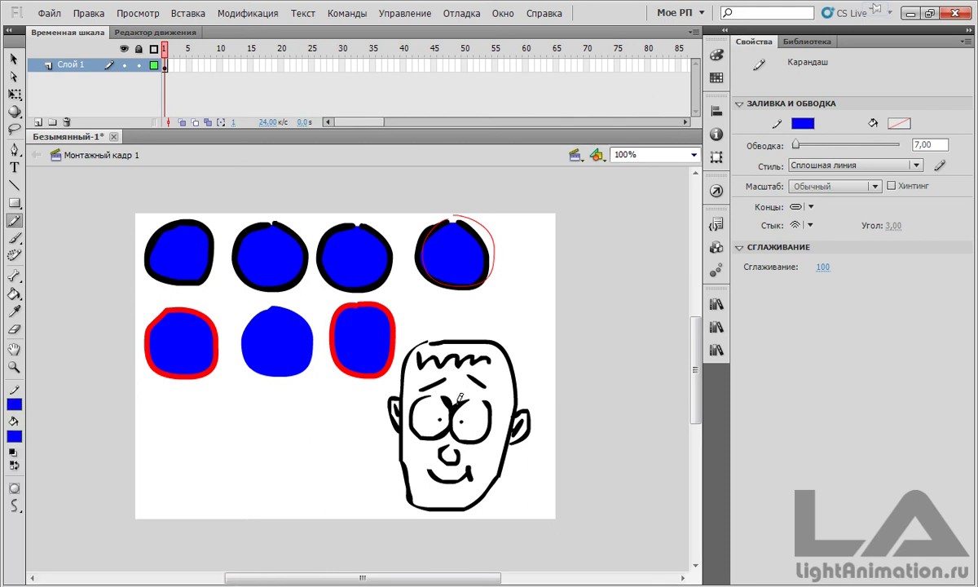
pyautogui.click(428, 411)
pyautogui.click(384, 384)
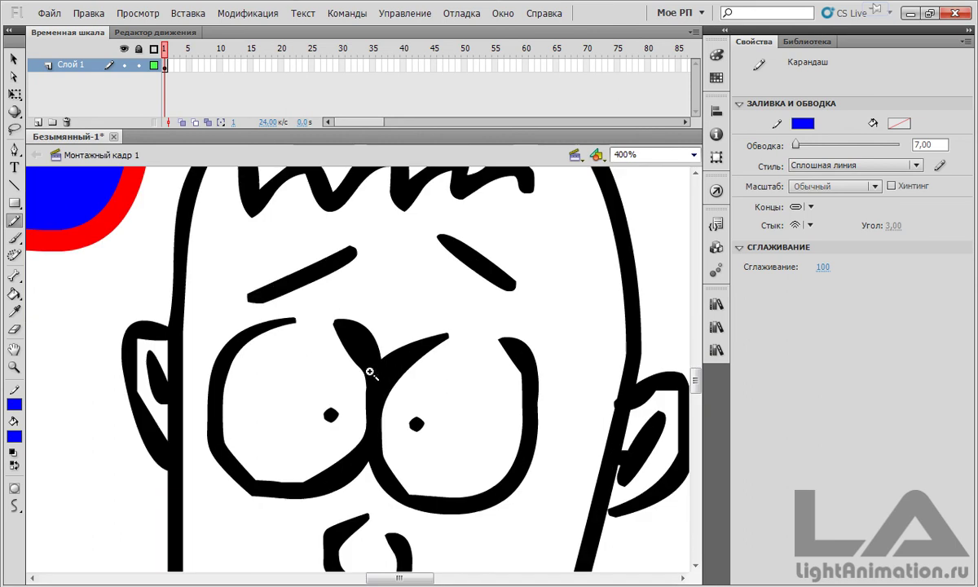
pyautogui.click(331, 363)
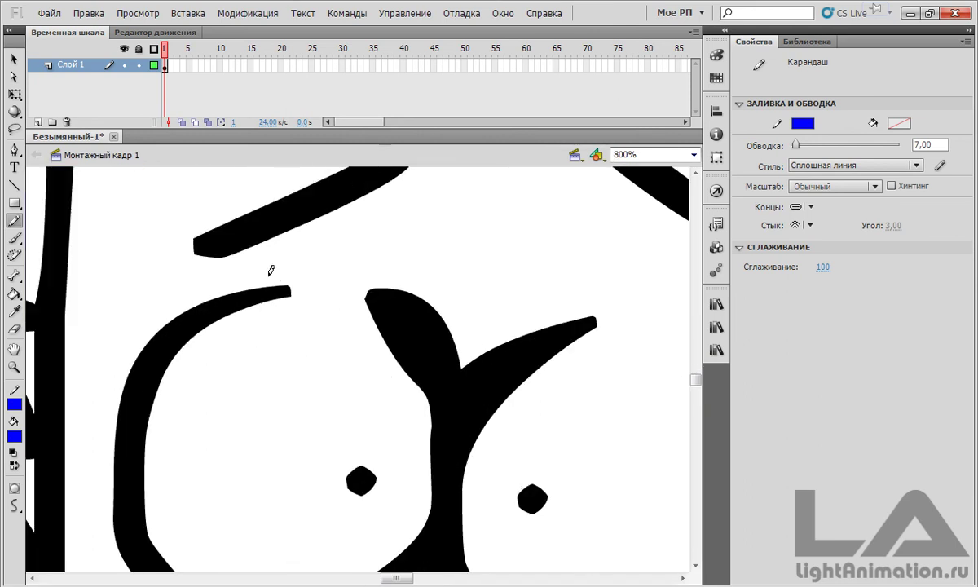
# Set the Pencil's stroke thickness to 2 and draw a blue line across the gap atop the face's left eye
pyautogui.moveTo(269, 274); pyautogui.dragTo(282, 281)
pyautogui.hotkey('ctrl', 'z')
pyautogui.doubleClick(917, 144)
pyautogui.write('2')
pyautogui.press('Return')
pyautogui.moveTo(264, 266)
pyautogui.mouseDown()
pyautogui.moveTo(295, 289)
pyautogui.moveTo(370, 295)
pyautogui.moveTo(409, 293)
pyautogui.moveTo(428, 274)
pyautogui.mouseUp()
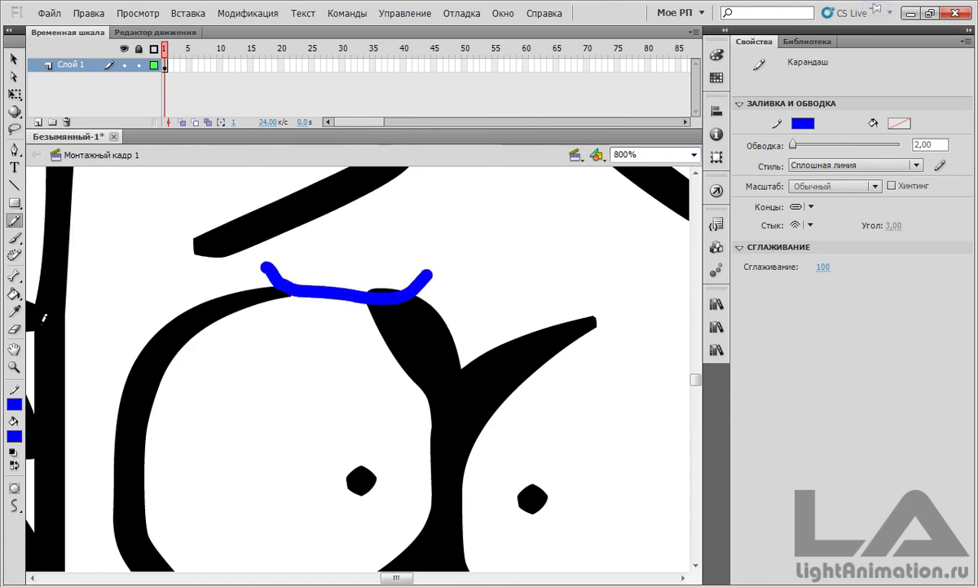
# Fill the closed-off left eye of the face with light cyan using the Paint Bucket
pyautogui.click(15, 294)
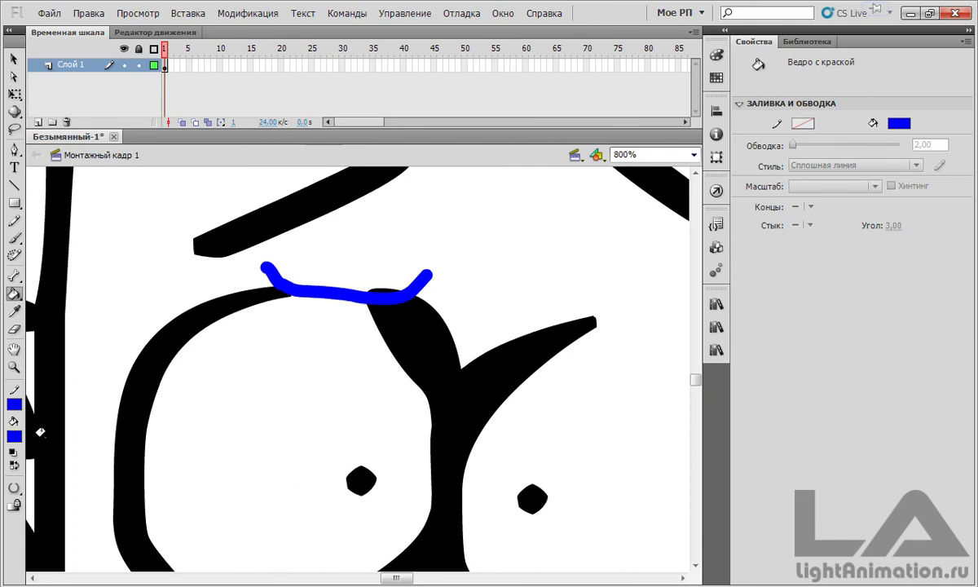
pyautogui.click(16, 437)
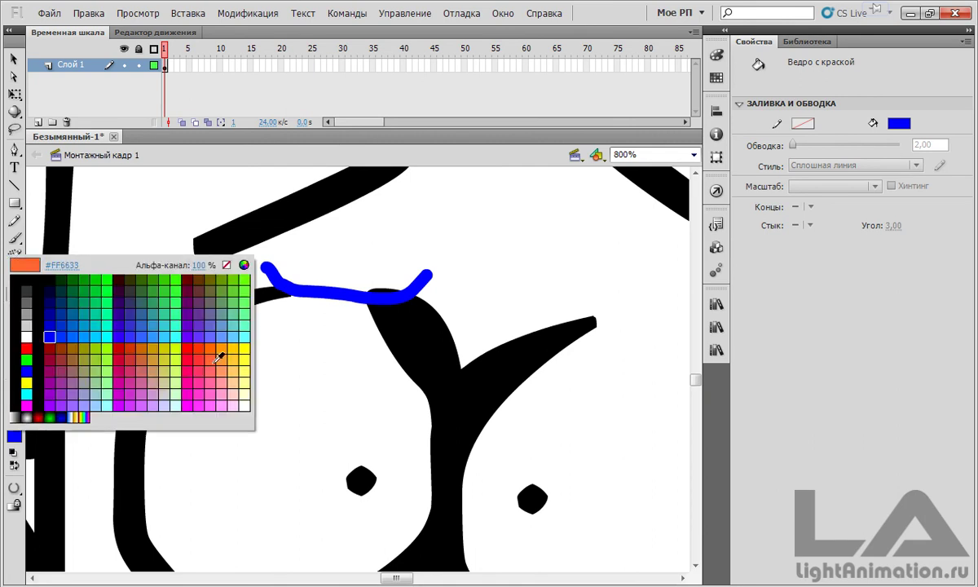
pyautogui.click(247, 334)
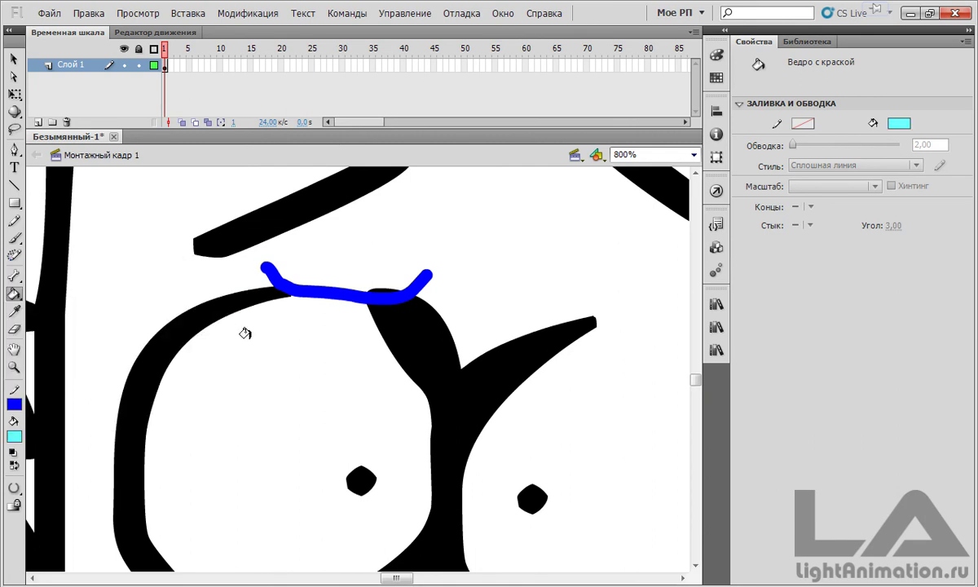
pyautogui.click(264, 355)
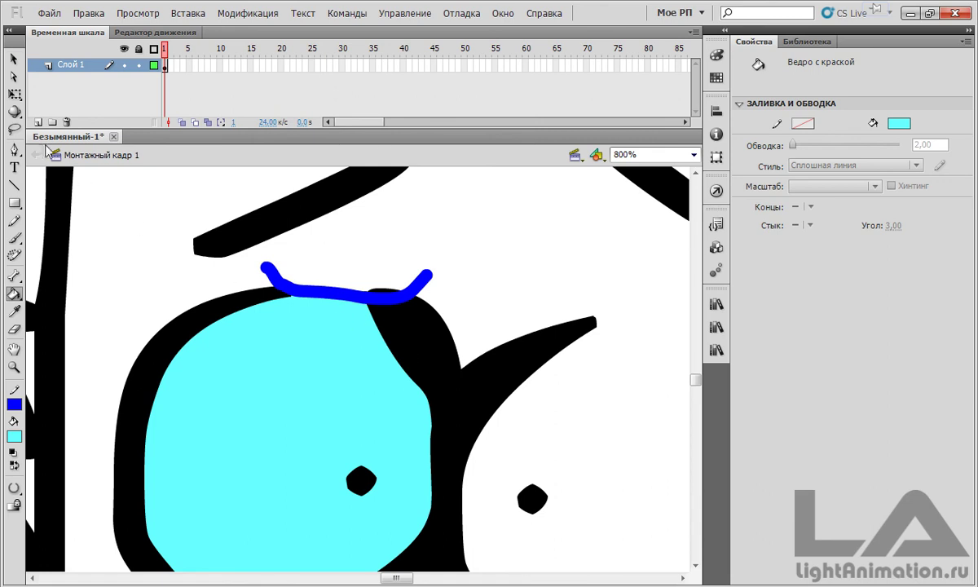
# Delete the blue line that bridges the gap atop the left eye
pyautogui.click(14, 59)
pyautogui.click(310, 296)
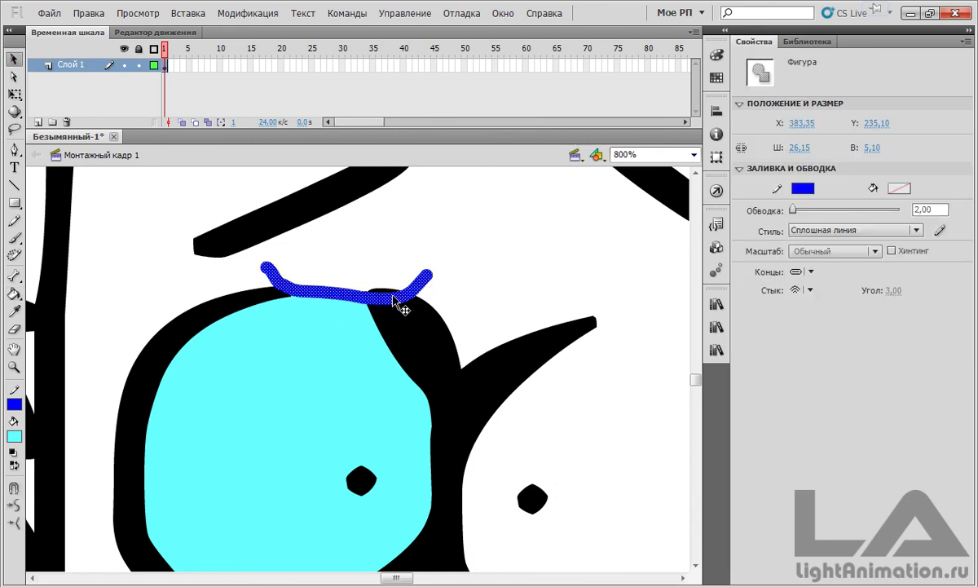
pyautogui.press('Delete')
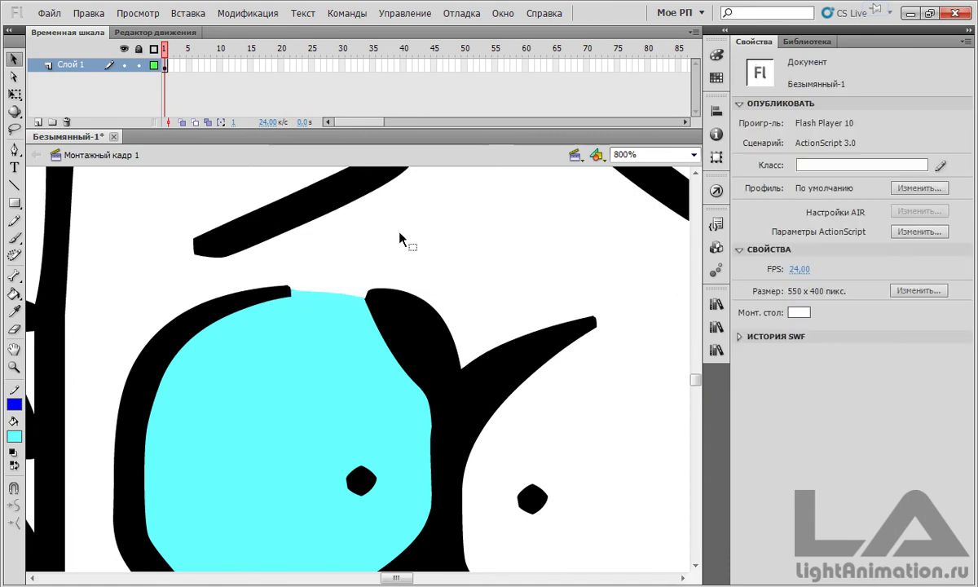
pyautogui.hotkey('ctrl', '1')
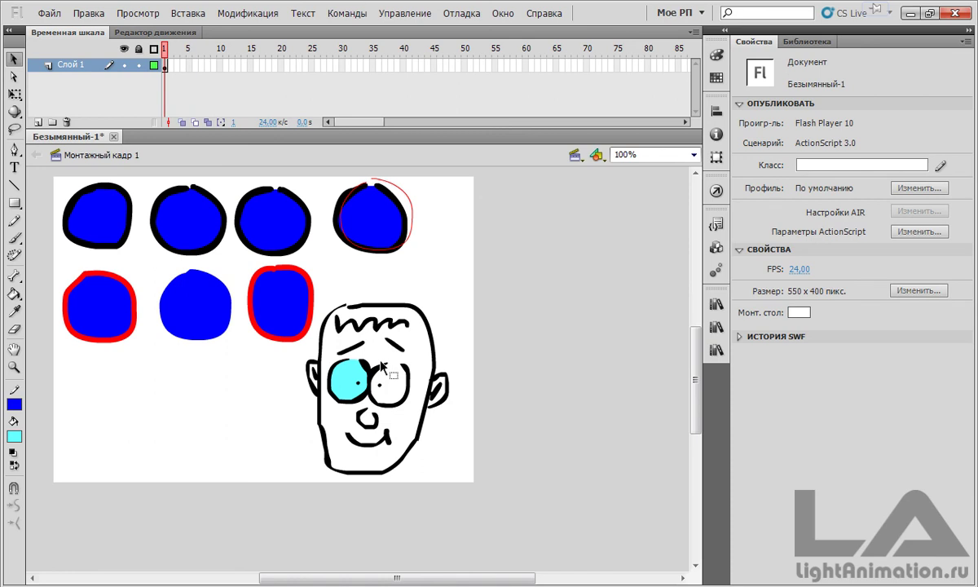
pyautogui.moveTo(218, 406); pyautogui.dragTo(303, 425)
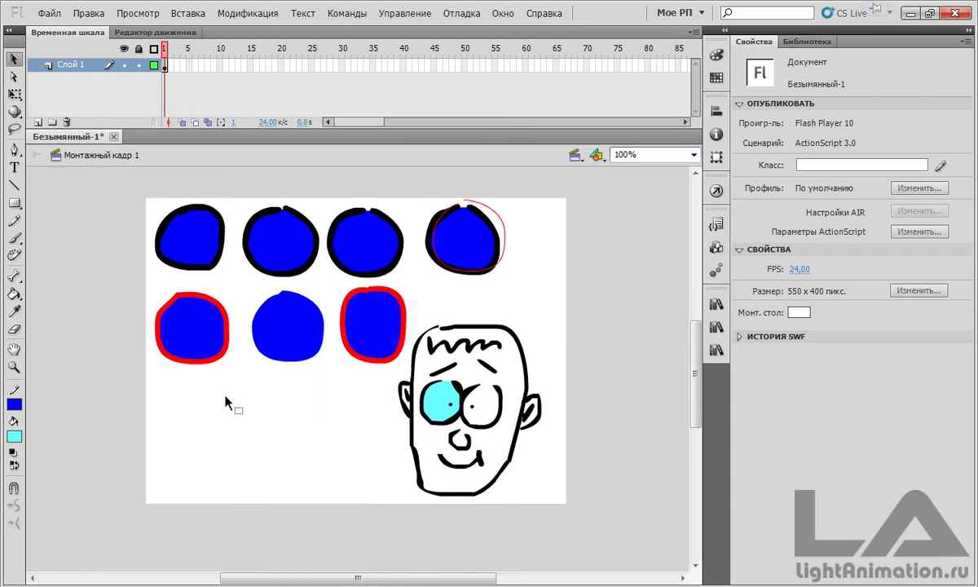